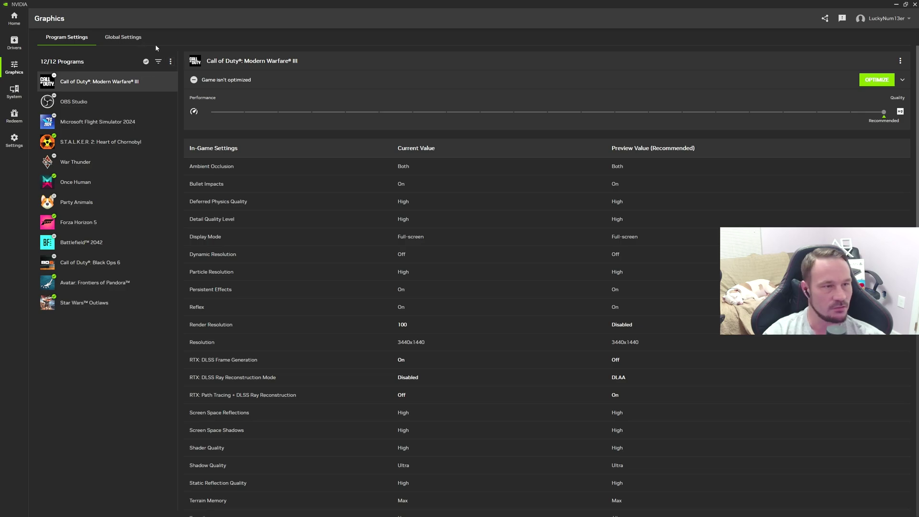
Step: Rescan the PC for games and apps from Settings, then return to the Graphics program list
click(13, 140)
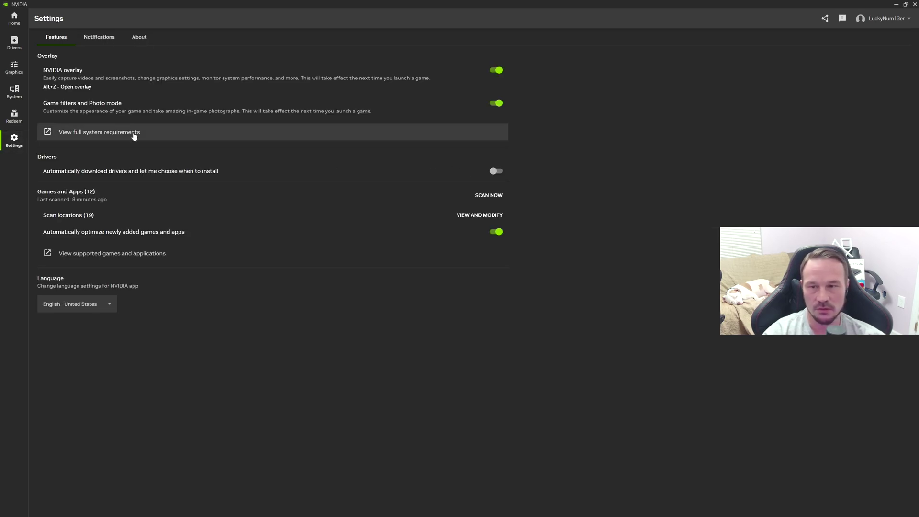
click(486, 196)
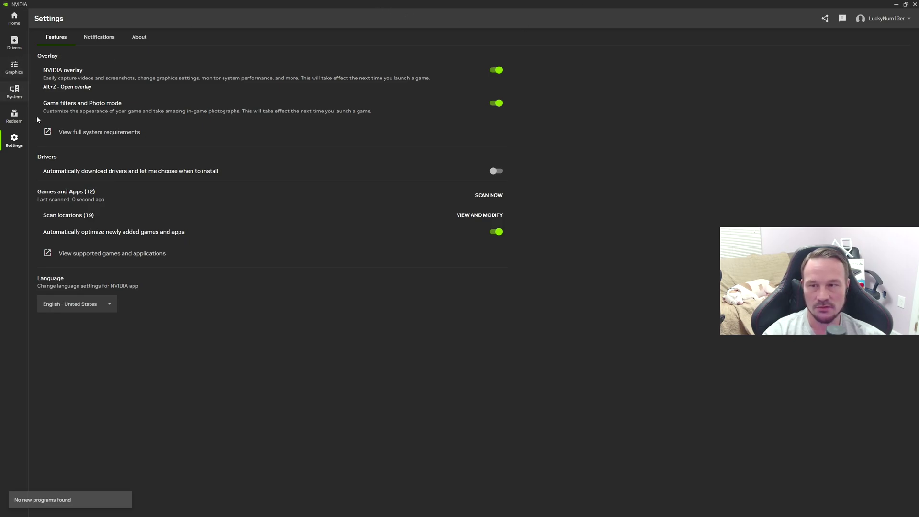
click(14, 67)
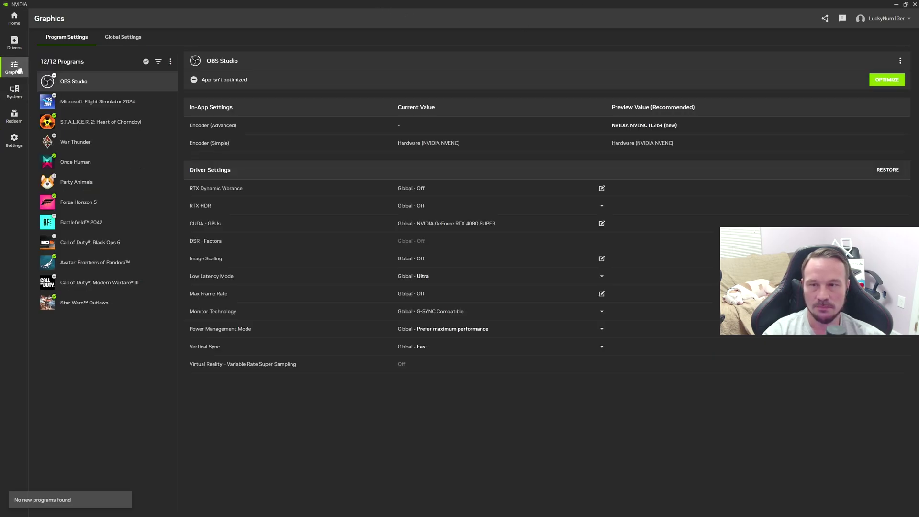
click(171, 62)
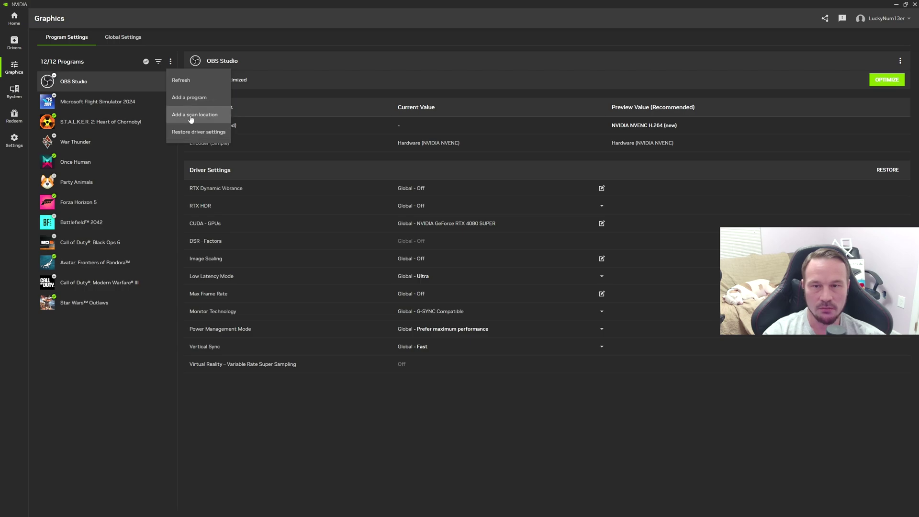
click(189, 98)
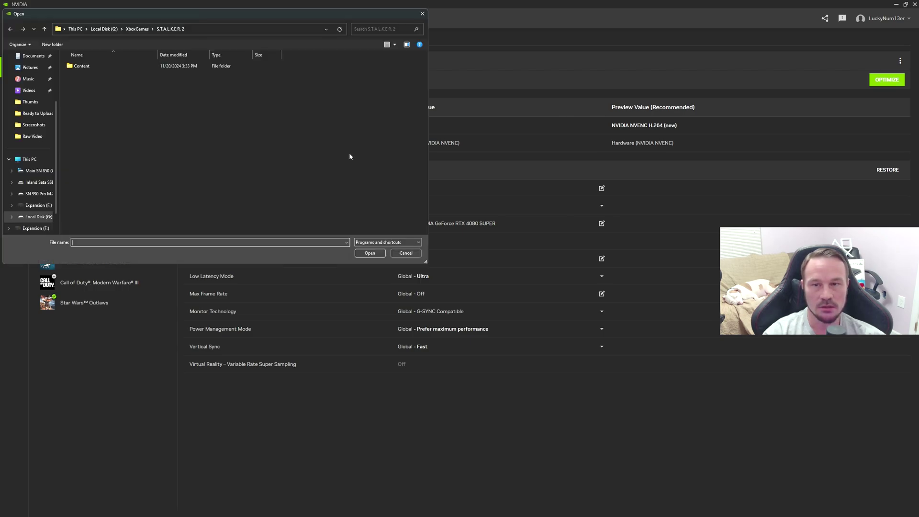
double_click(92, 66)
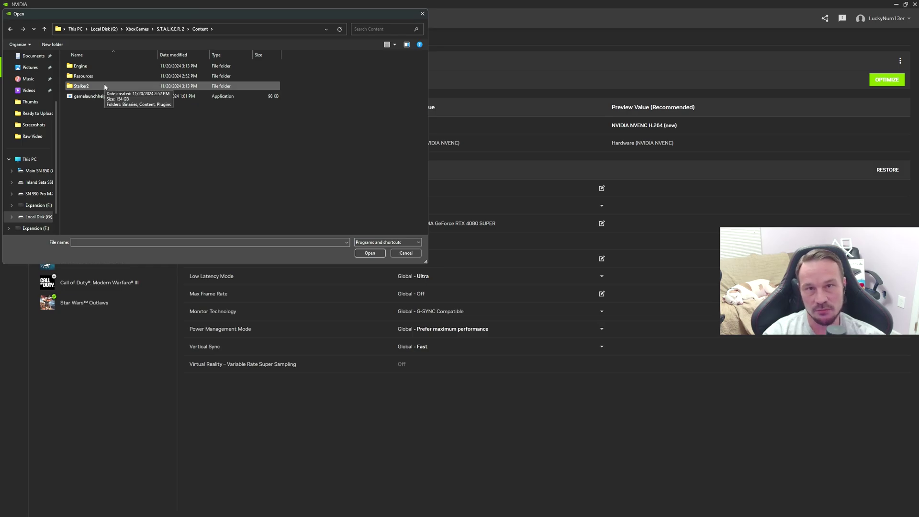
click(405, 253)
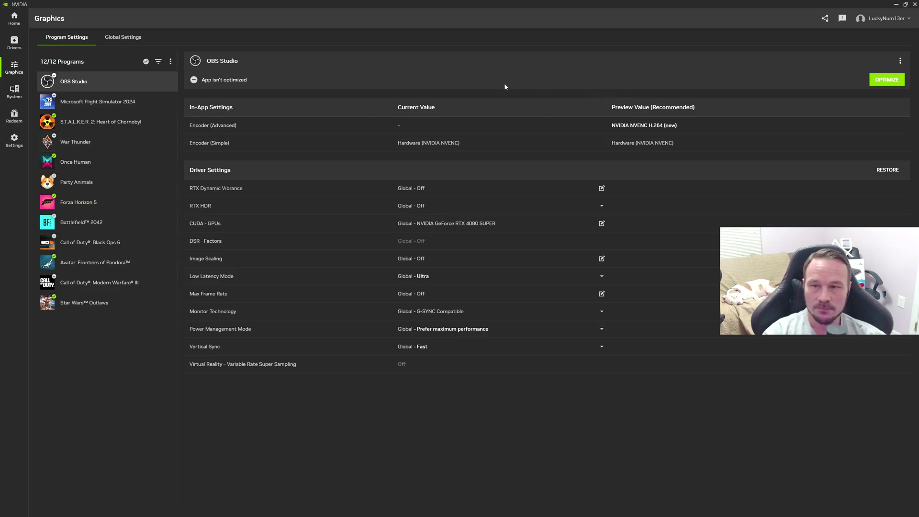
Step: Close NVIDIA App, find the Revo Uninstaller Free product page via Google in Chrome, then close Chrome
click(897, 4)
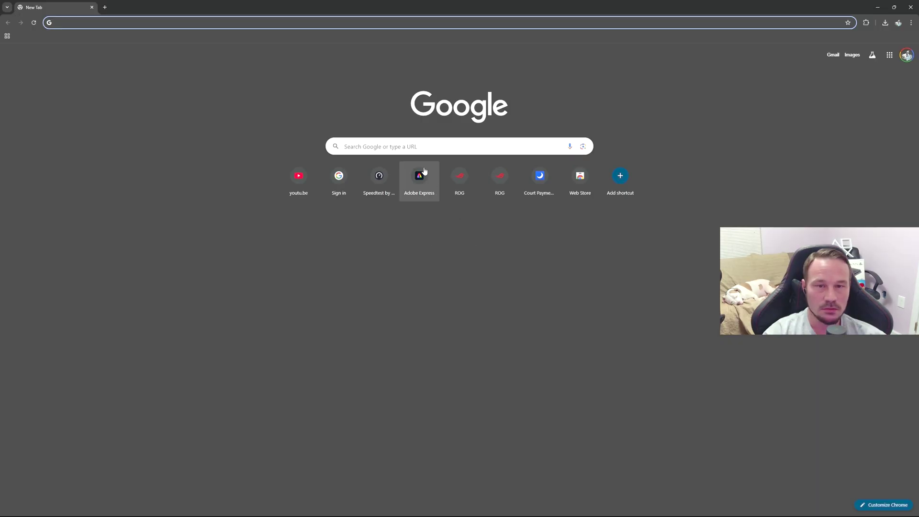
click(412, 148)
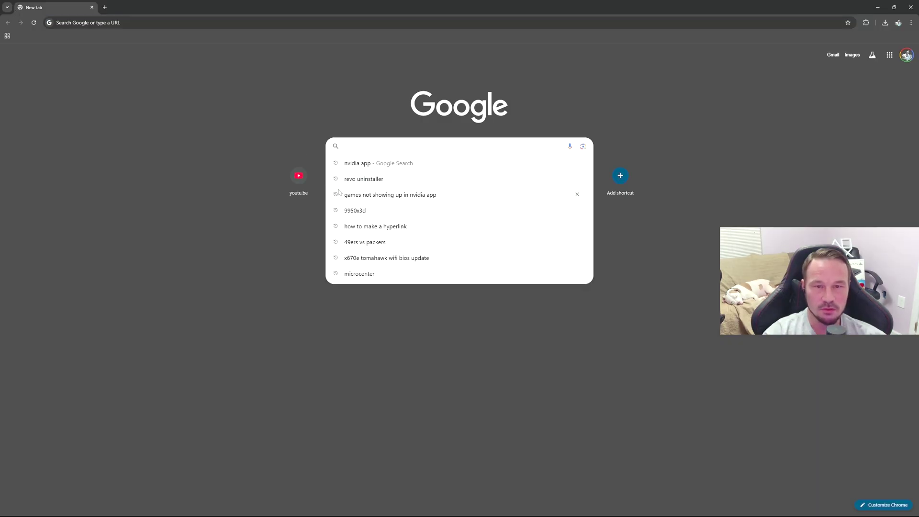
click(368, 179)
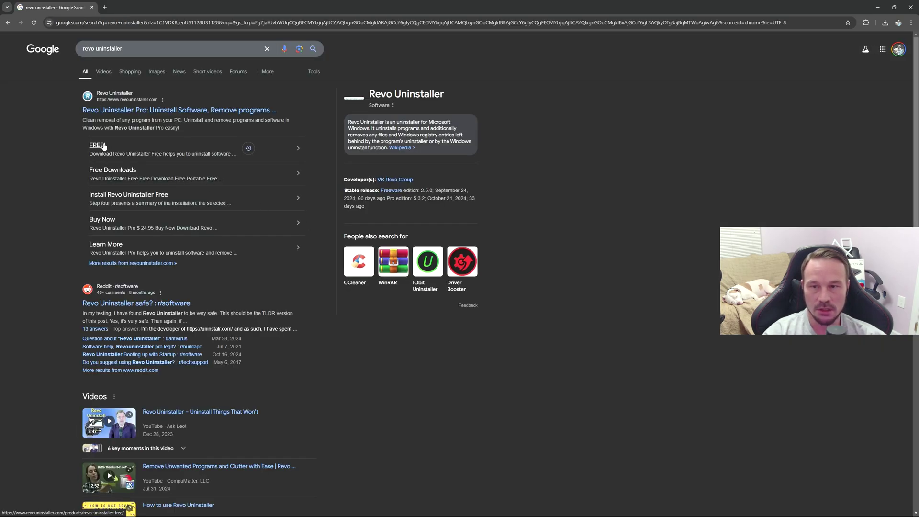
click(102, 147)
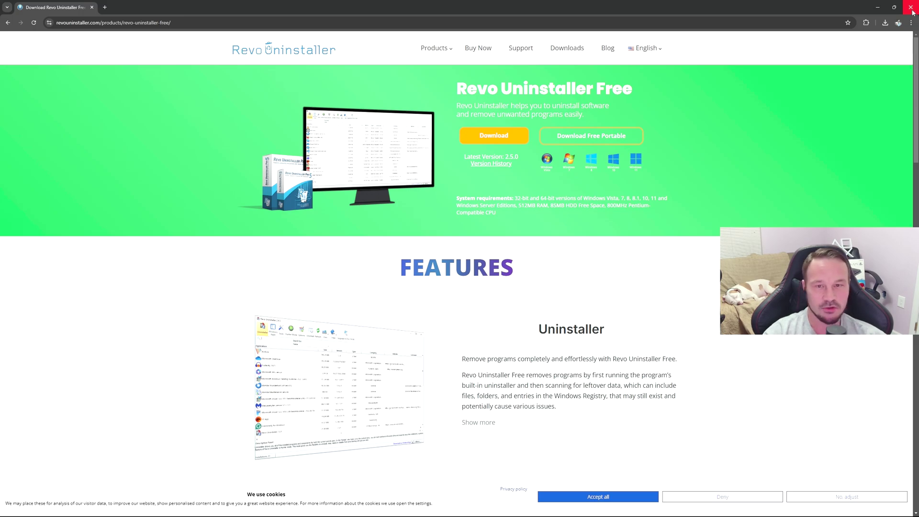
click(913, 10)
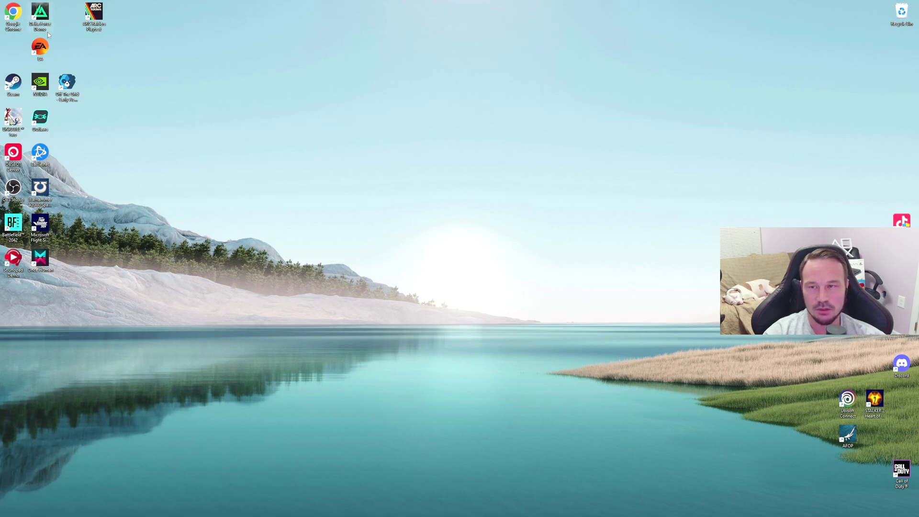
Step: Launch Revo Uninstaller, browse past the NVIDIA app and driver entries, and select ARC Raiders Playtest
click(380, 509)
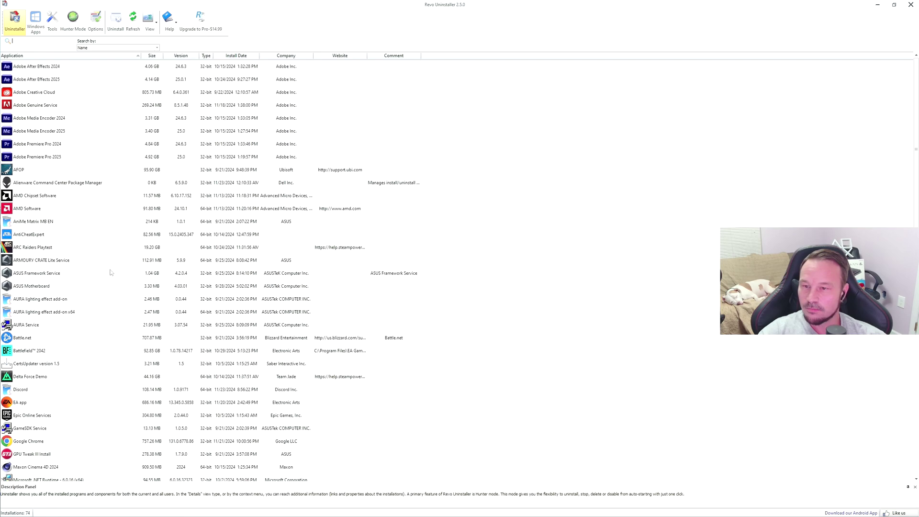
scroll(73, 254, down, 1)
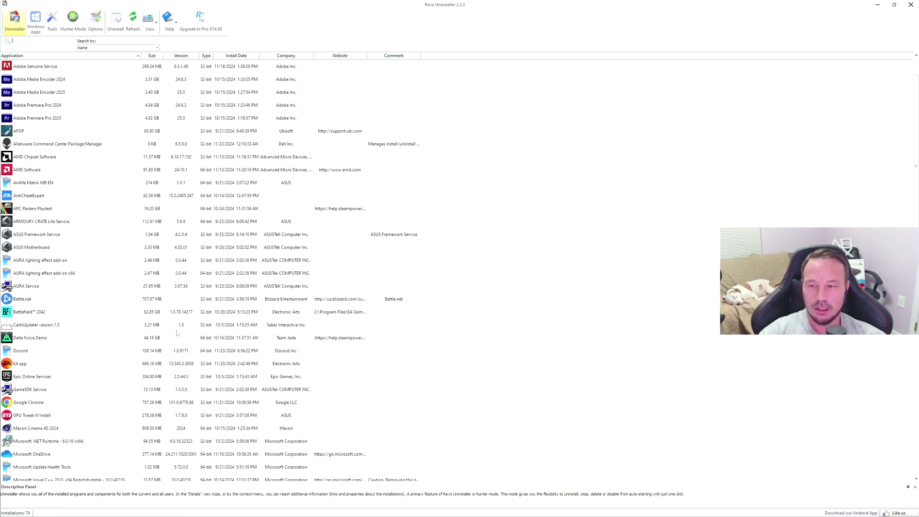
scroll(129, 287, down, 6)
scroll(177, 331, down, 1)
scroll(176, 330, down, 2)
scroll(176, 327, down, 2)
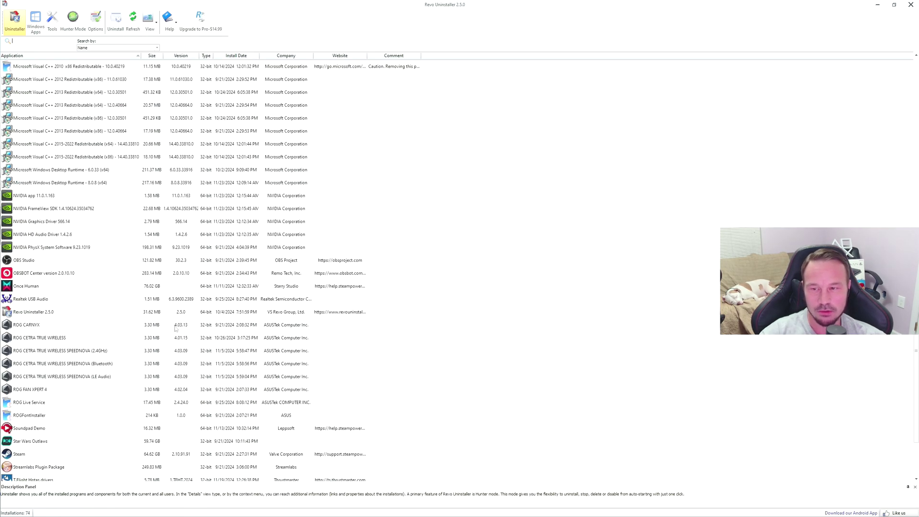
click(39, 196)
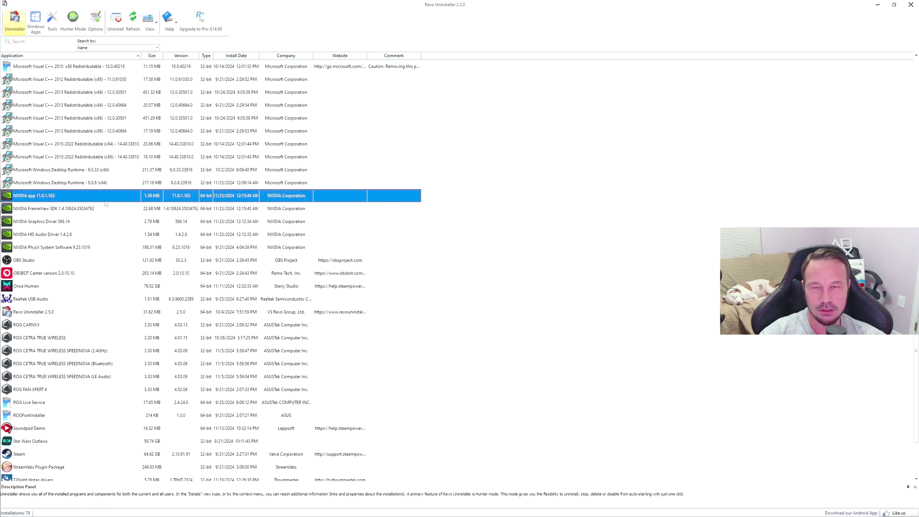
click(69, 224)
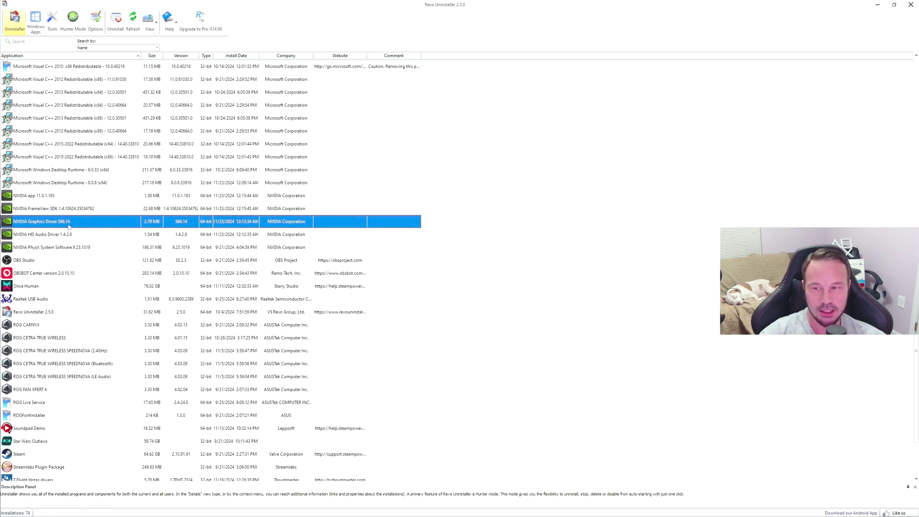
scroll(161, 230, up, 2)
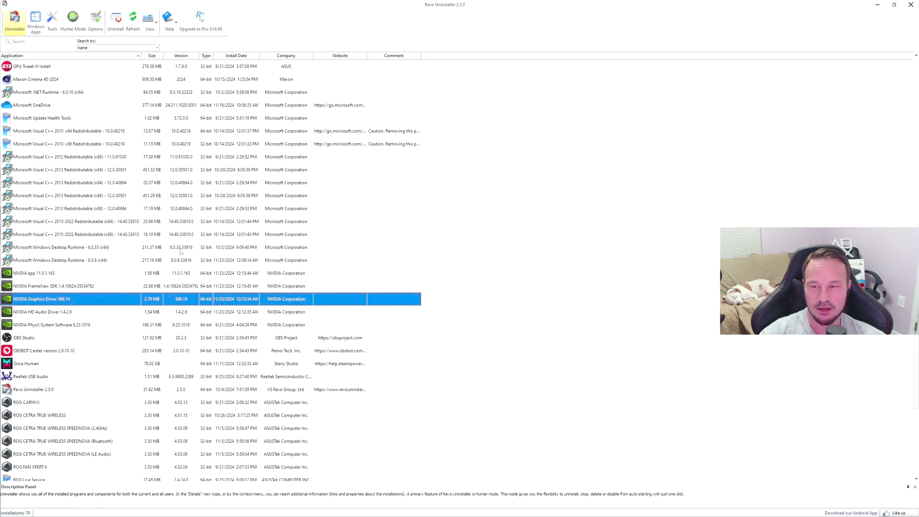
scroll(180, 251, up, 3)
scroll(193, 262, up, 4)
scroll(193, 259, up, 2)
scroll(215, 264, up, 1)
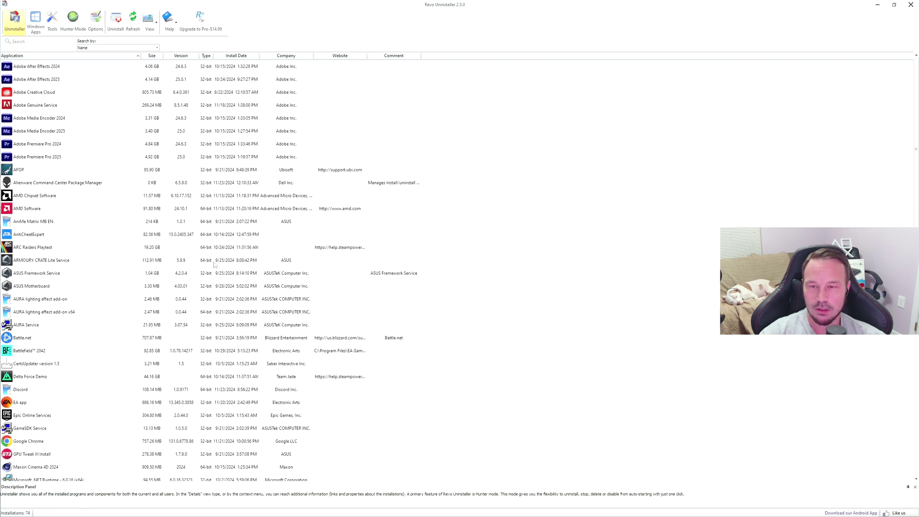
click(47, 247)
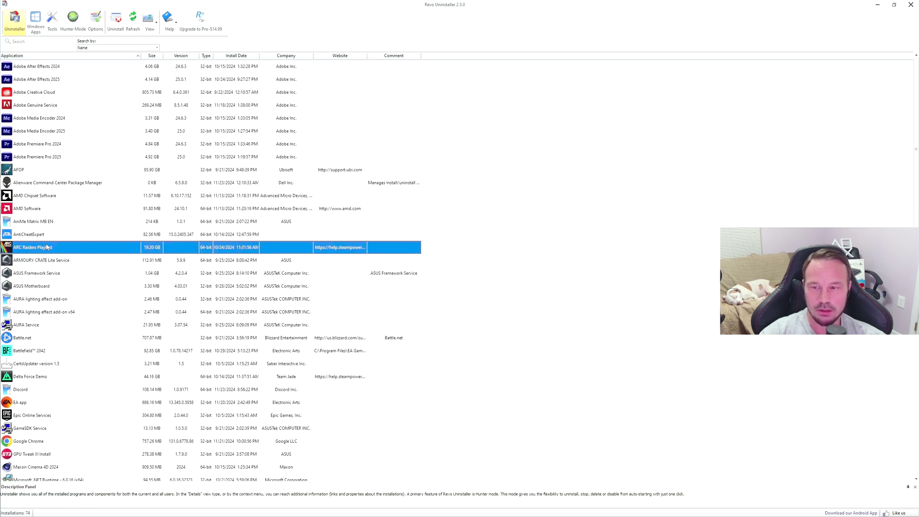
Step: Uninstall ARC Raiders Playtest with a system restore point, confirming the game's own uninstaller prompt
right_click(59, 248)
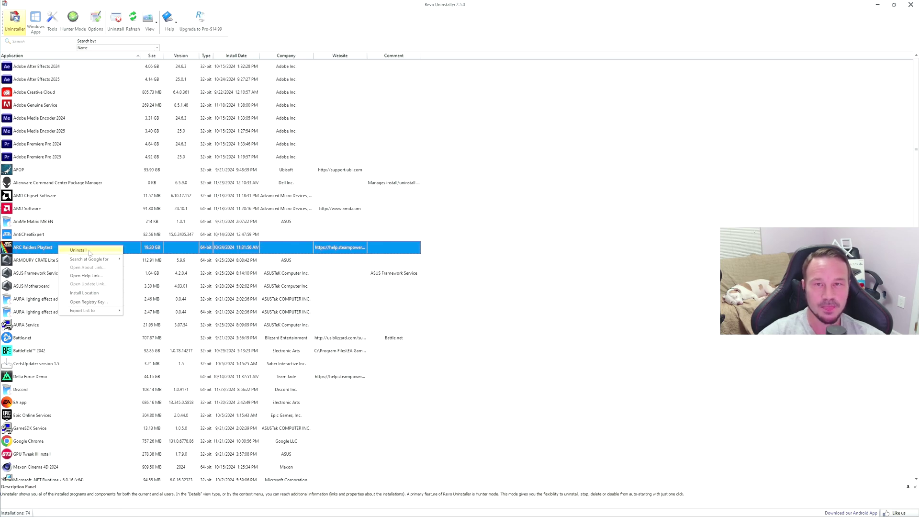
click(79, 250)
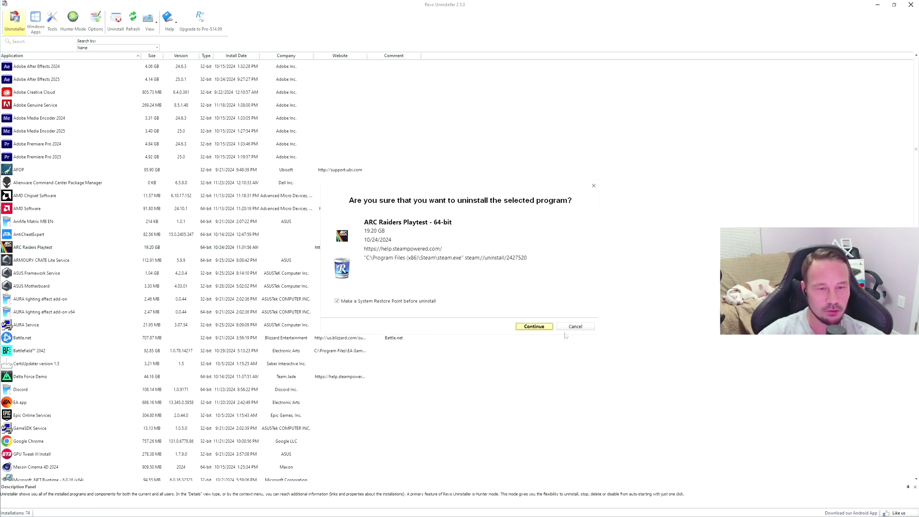
click(535, 327)
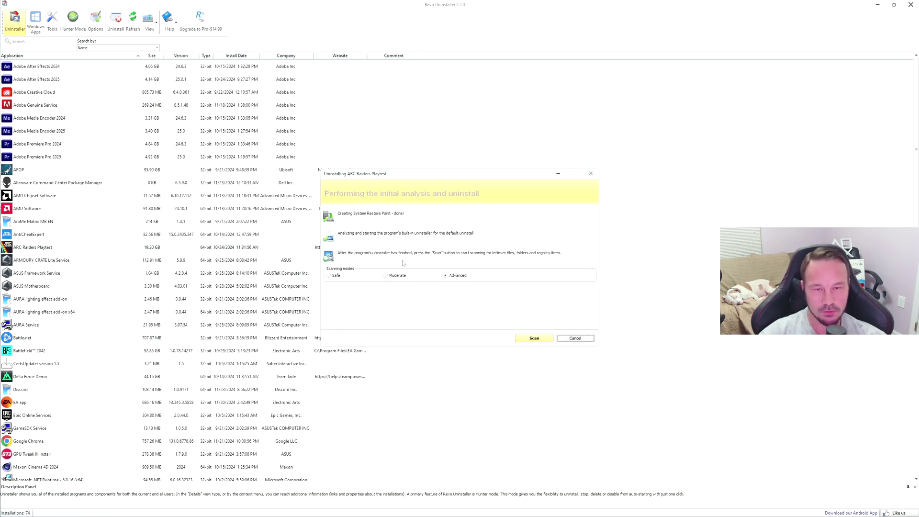
click(425, 293)
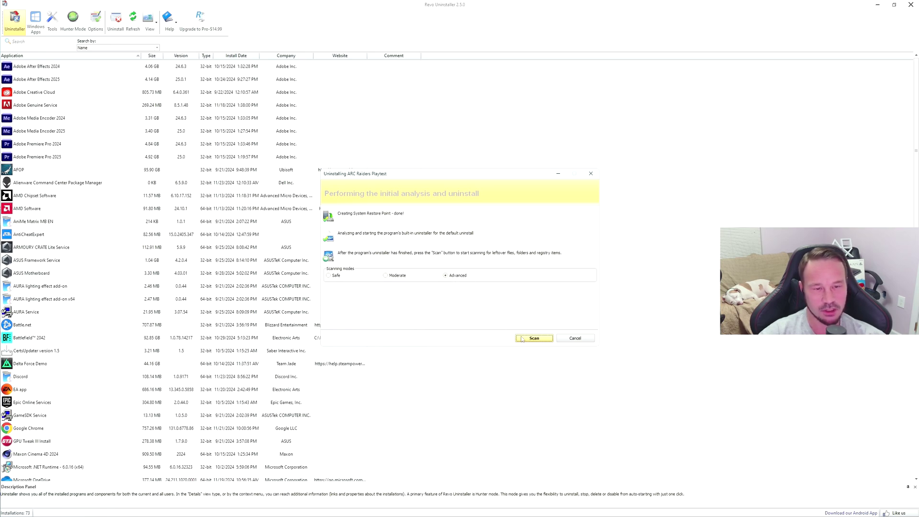
Step: Scan for leftovers, delete all leftover registry items of ARC Raiders Playtest, and close Revo Uninstaller
click(535, 338)
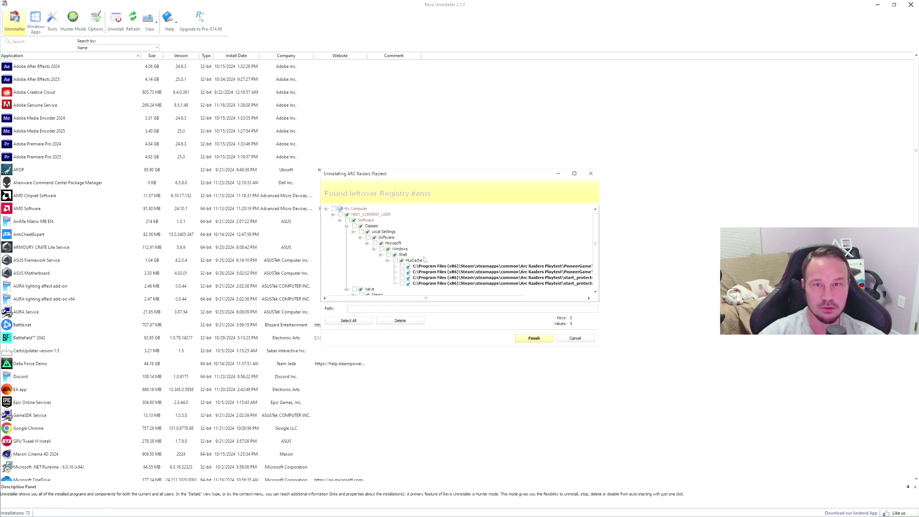
click(352, 322)
click(408, 326)
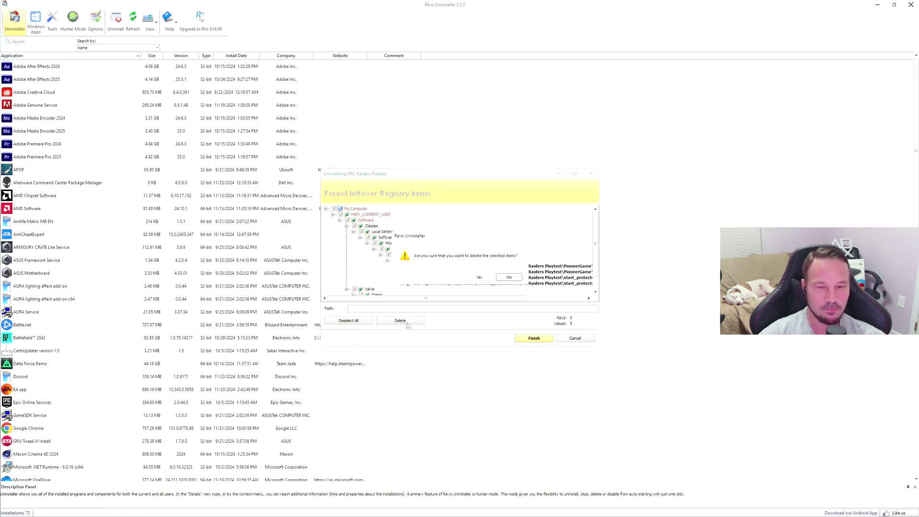
click(479, 278)
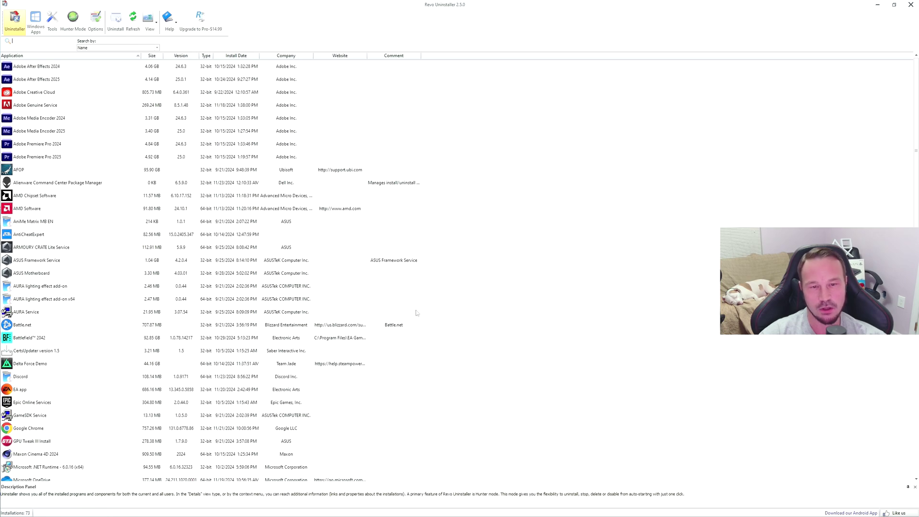
click(912, 6)
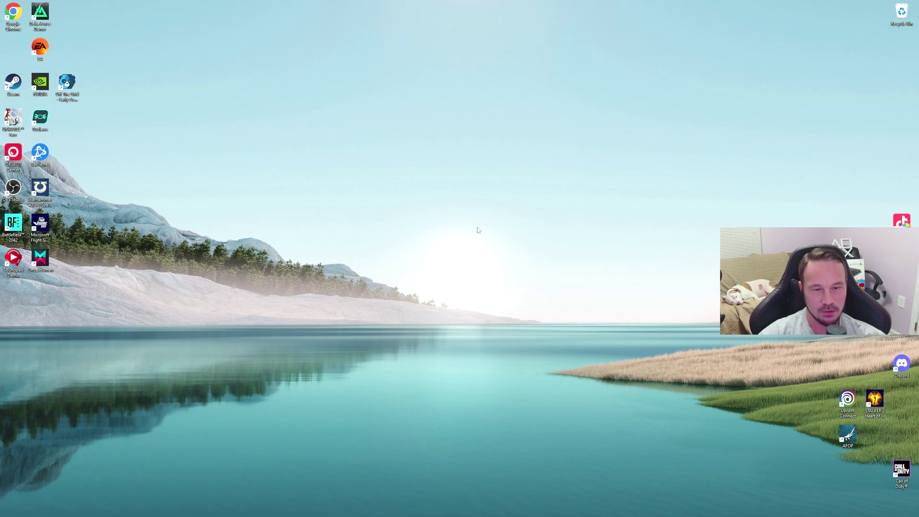
Step: Reach the 'Download NVIDIA App for Gamers and Creators' page from the earlier 'nvidia app' search, then close Chrome
double_click(22, 15)
click(434, 153)
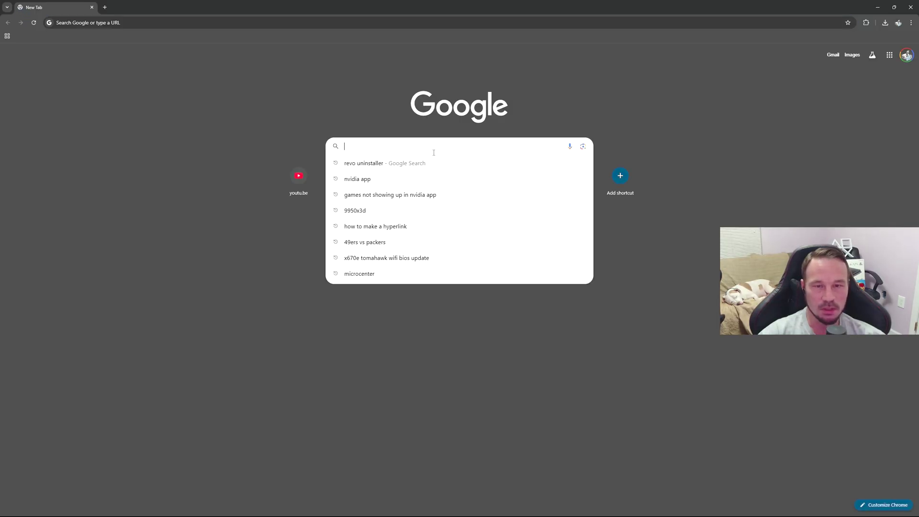
click(383, 179)
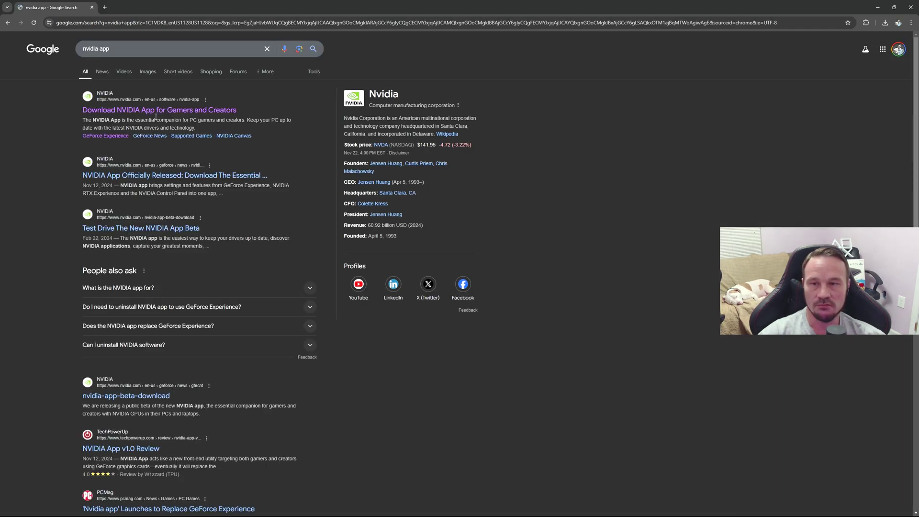
click(143, 112)
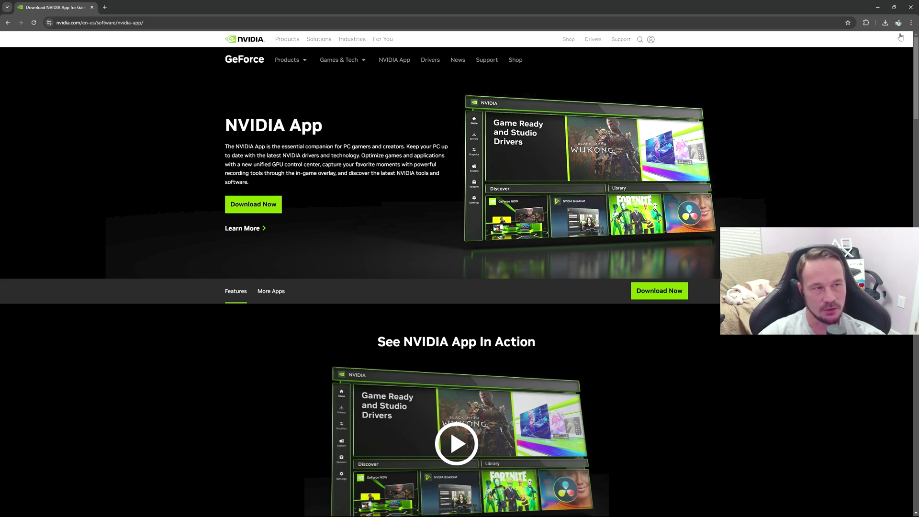
click(911, 9)
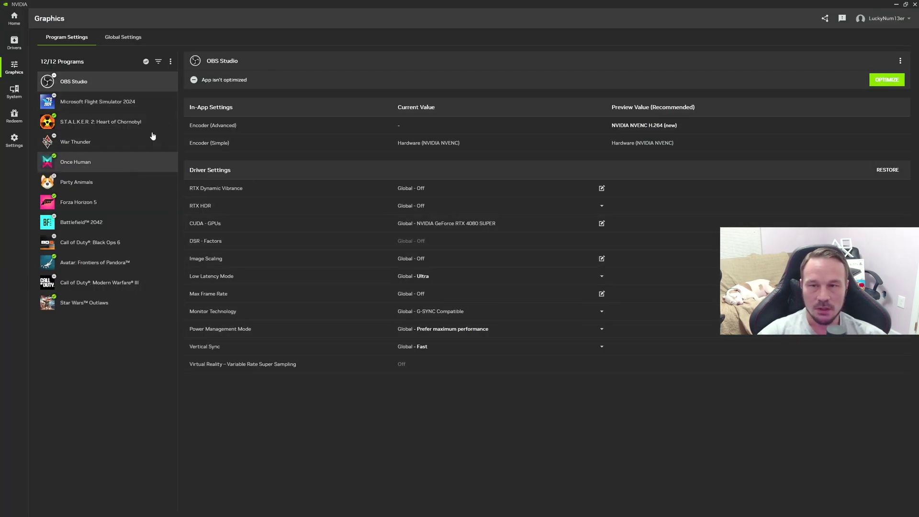
Step: Refresh the Graphics program list via its three-dot menu (no new games found), then go to Drivers
click(170, 63)
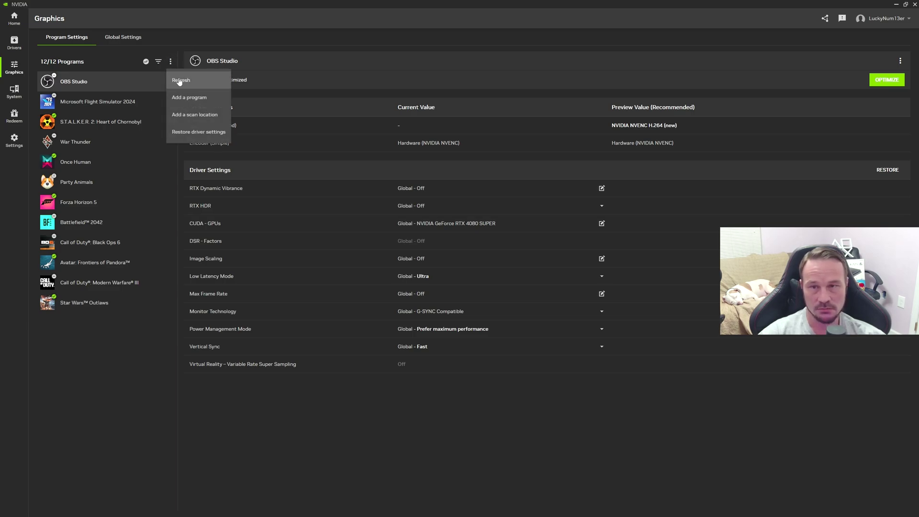
click(179, 81)
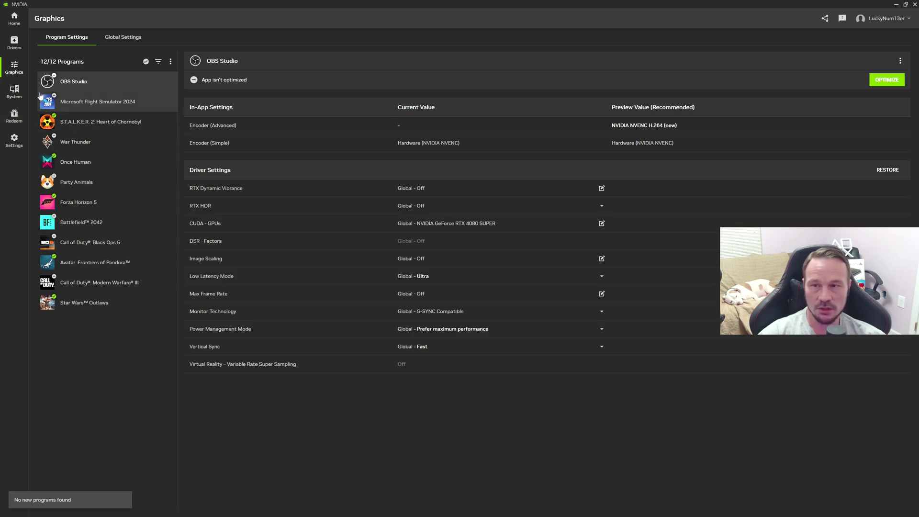
click(14, 43)
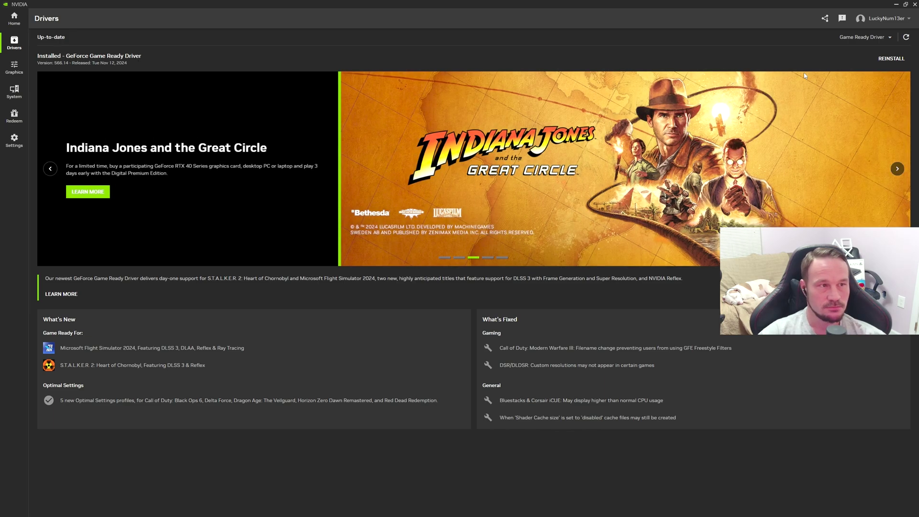
Step: Review the driver type choices while keeping Game Ready Driver, then close NVIDIA App
click(866, 37)
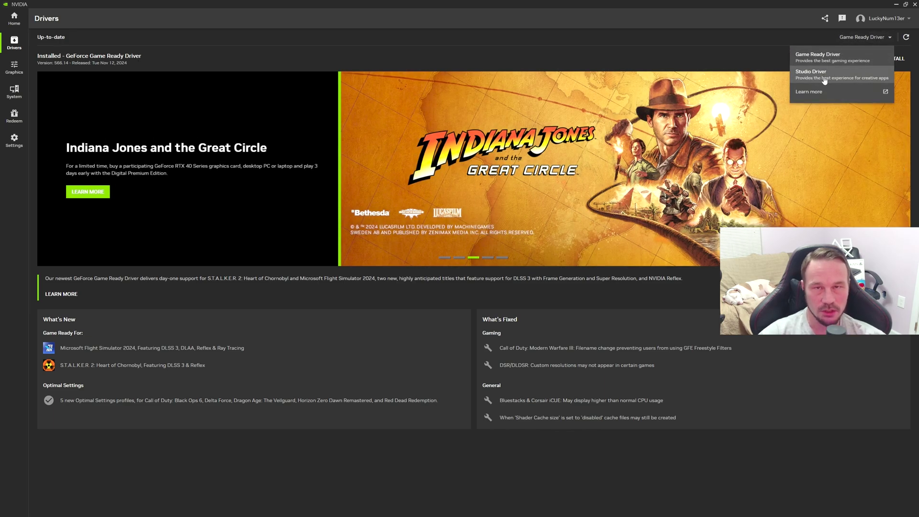
click(447, 38)
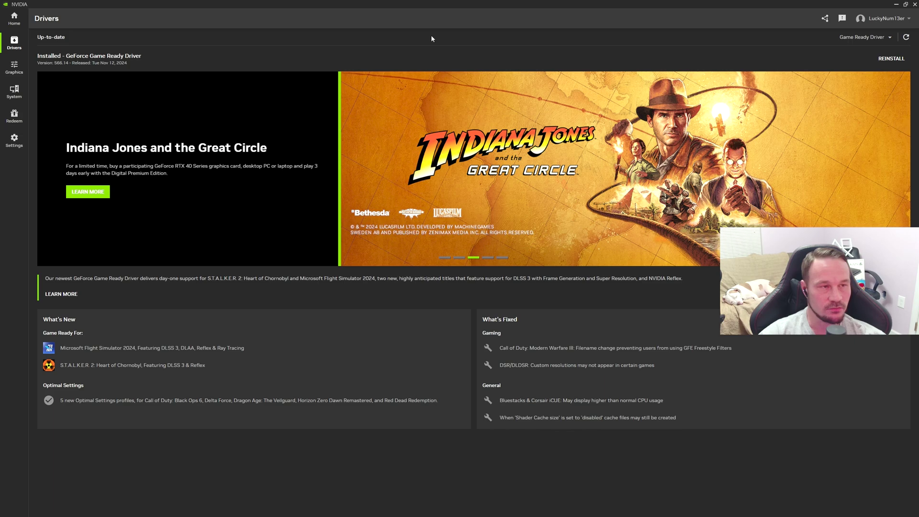
click(914, 5)
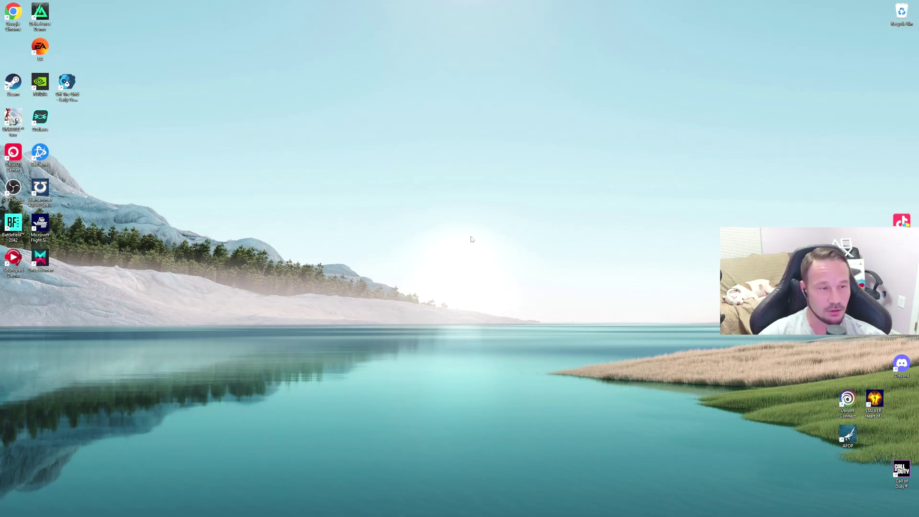